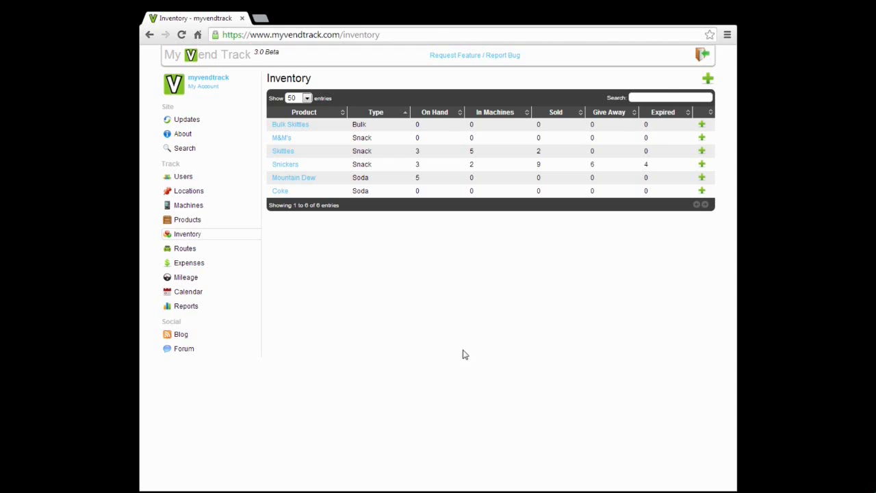
- Search the inventory for "snicker", then view the matching product's add-inventory form and close it without adding anything
left_click(654, 96)
type("snicker")
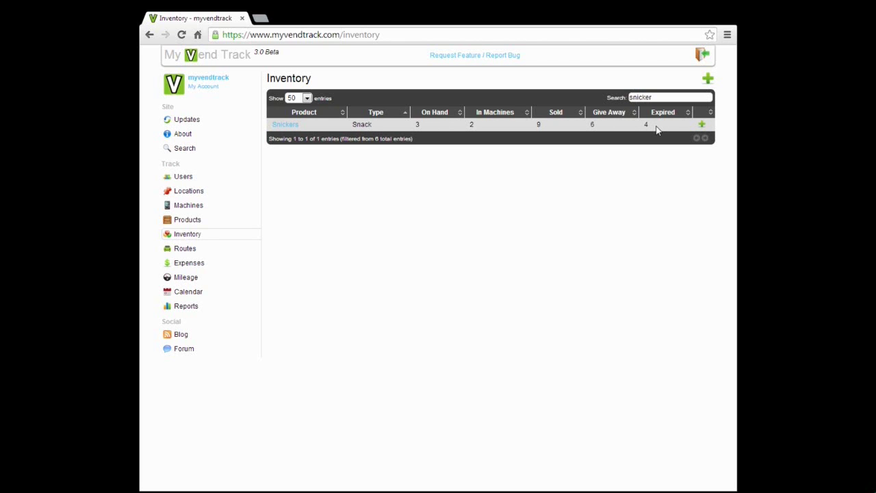
left_click(702, 126)
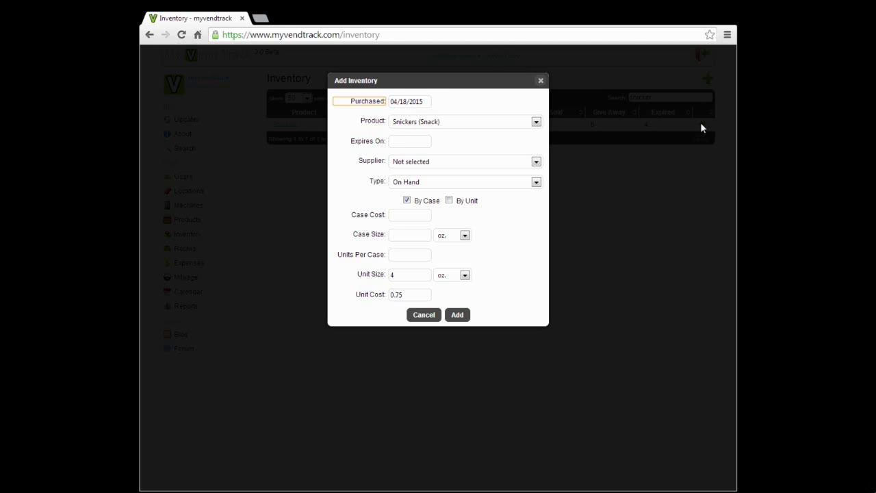
left_click(541, 82)
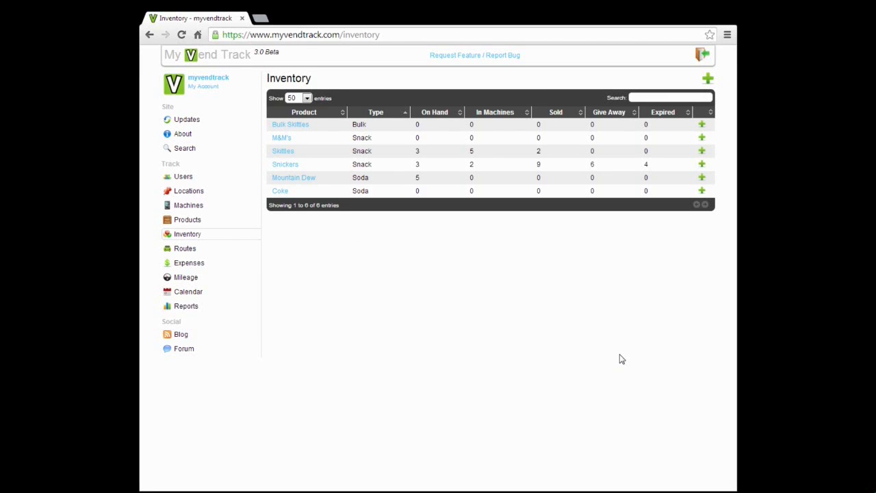
- Start a new inventory entry with purchase date 04/18/2015 and Snickers (Snack) as the product
left_click(709, 80)
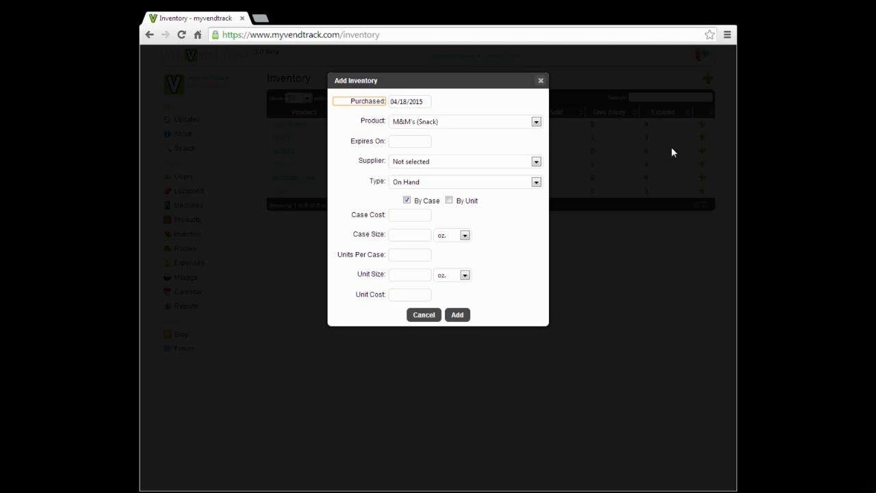
left_click(413, 101)
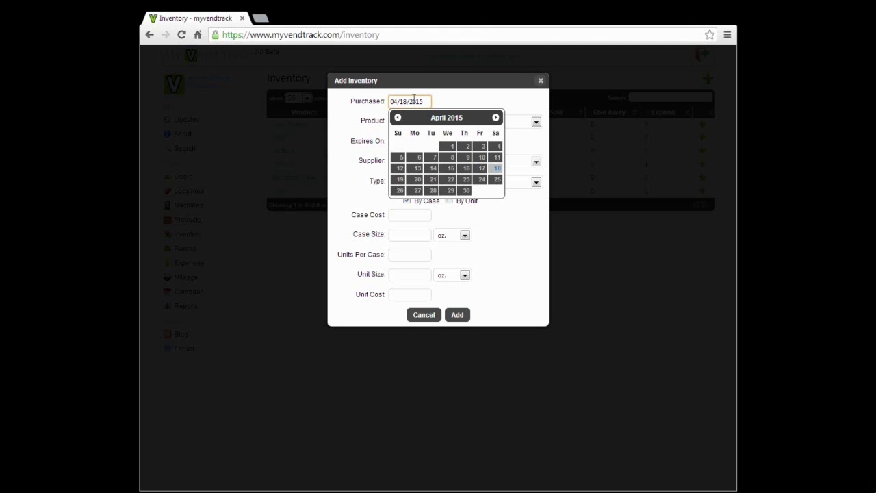
left_click(497, 169)
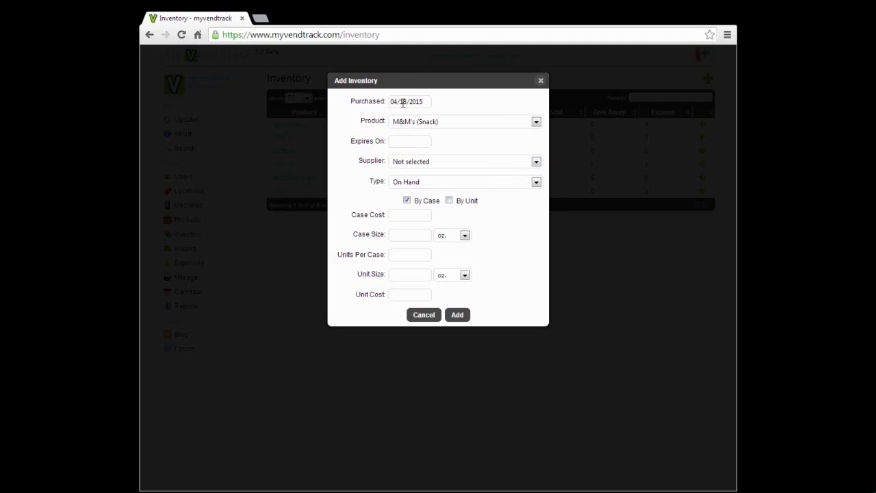
left_click(417, 123)
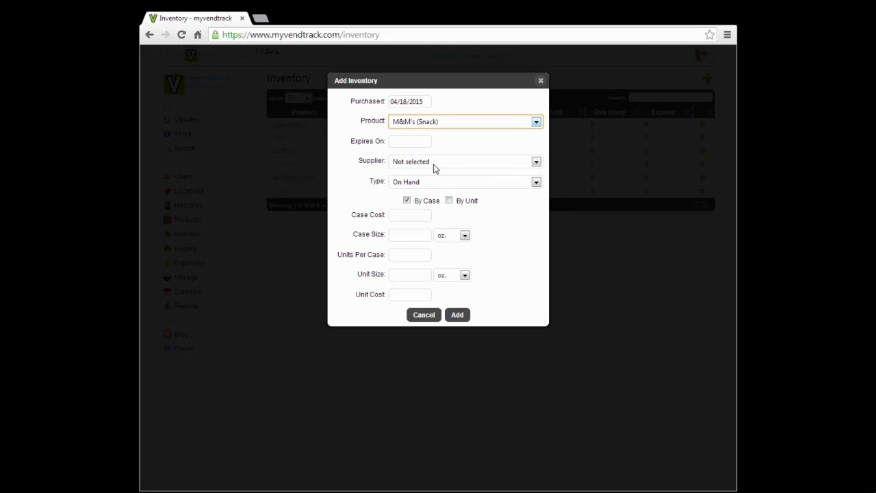
key("Down")
- Set the inventory entry's expiration date to 08/31/2015
left_click(414, 142)
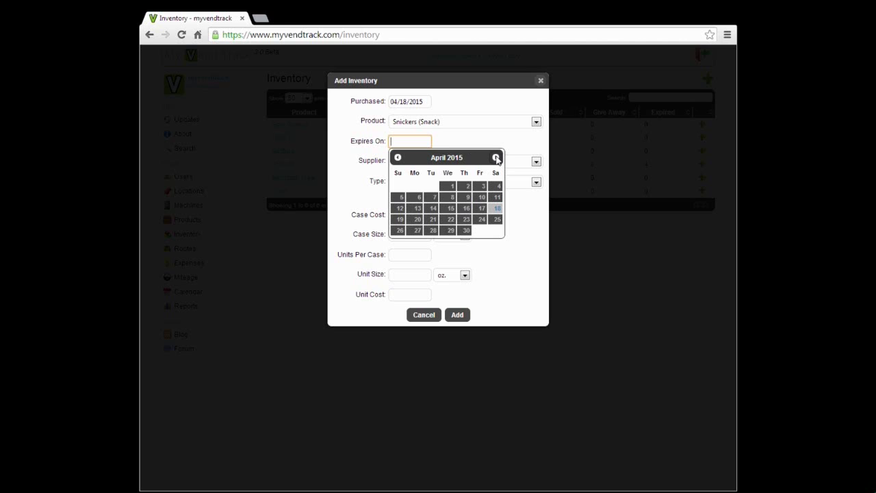
left_click(496, 158)
left_click(495, 157)
left_click(496, 158)
left_click(496, 158)
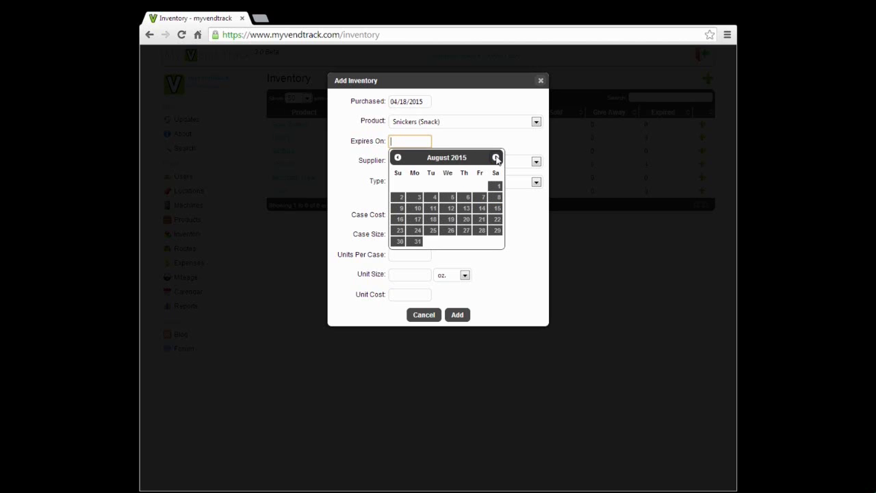
left_click(418, 243)
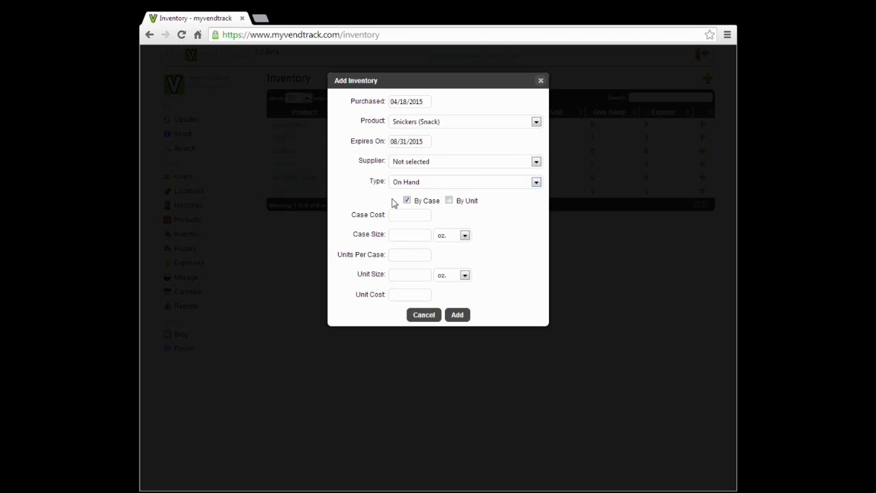
- Choose Sams Club as the supplier and keep the inventory type as On Hand
left_click(408, 164)
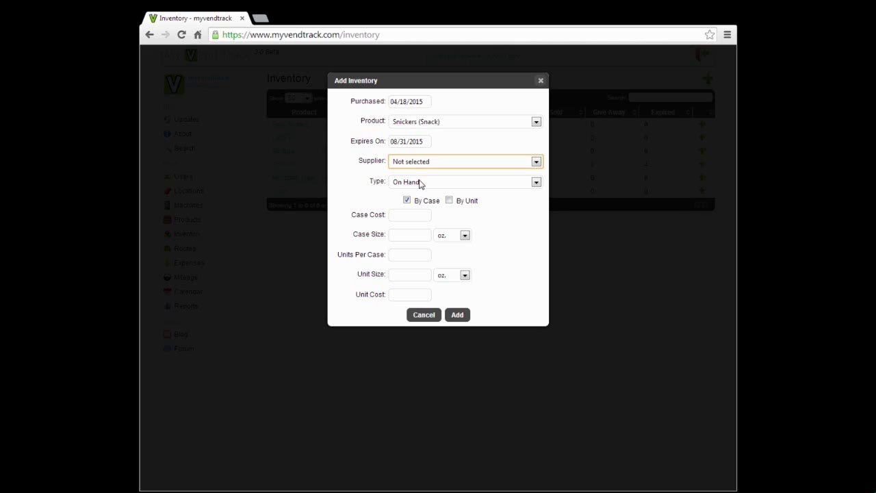
key("Down")
double_click(371, 181)
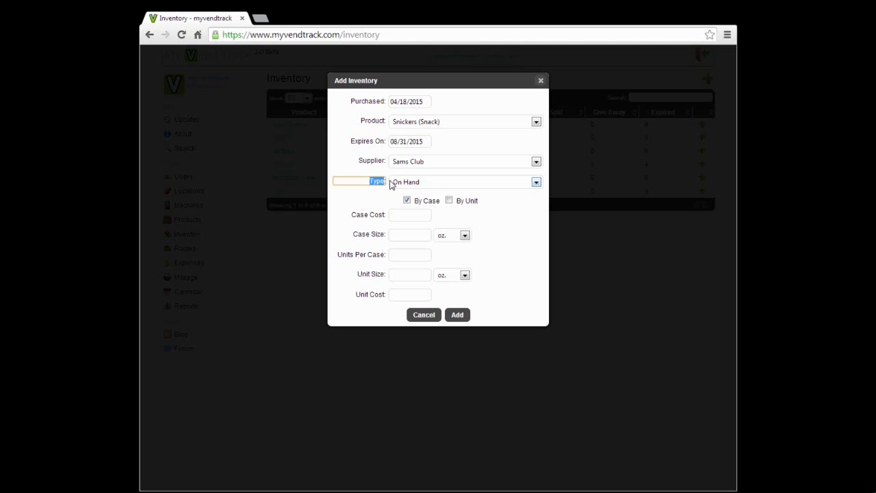
left_click(384, 182)
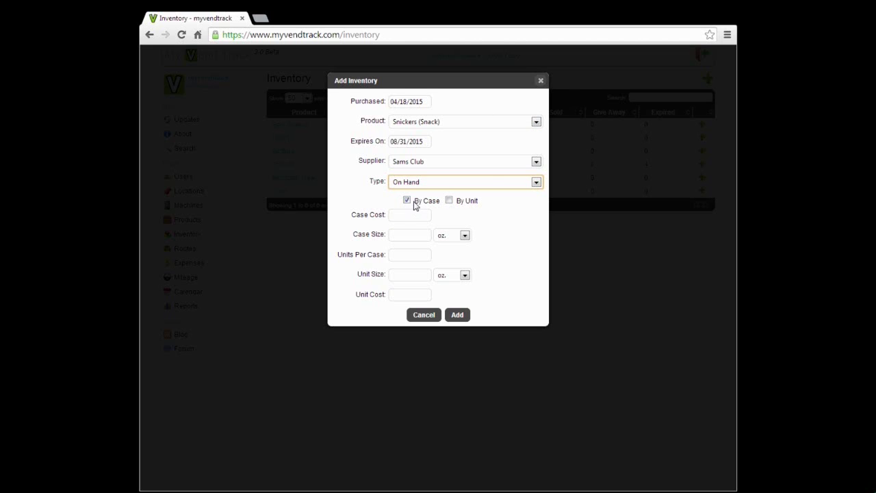
- Enter the purchase by case with case cost 20, case size 100 oz. and 20 units per case, and add the entry
left_click(450, 200)
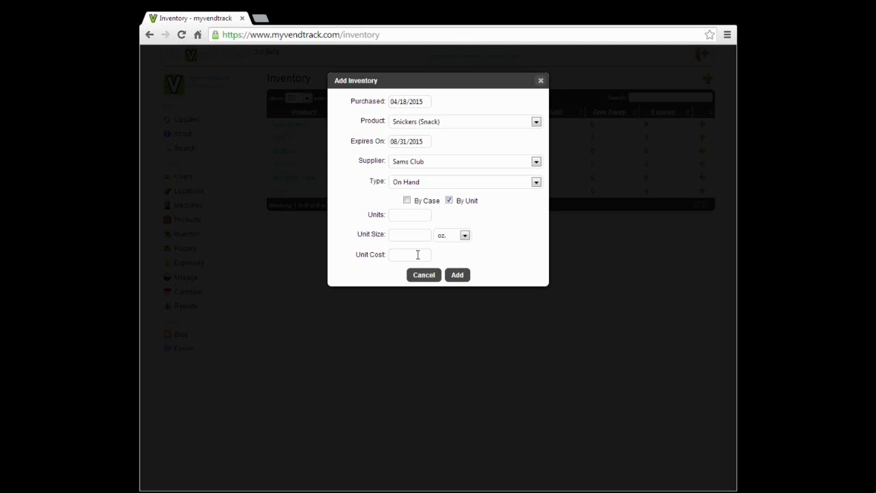
left_click(406, 201)
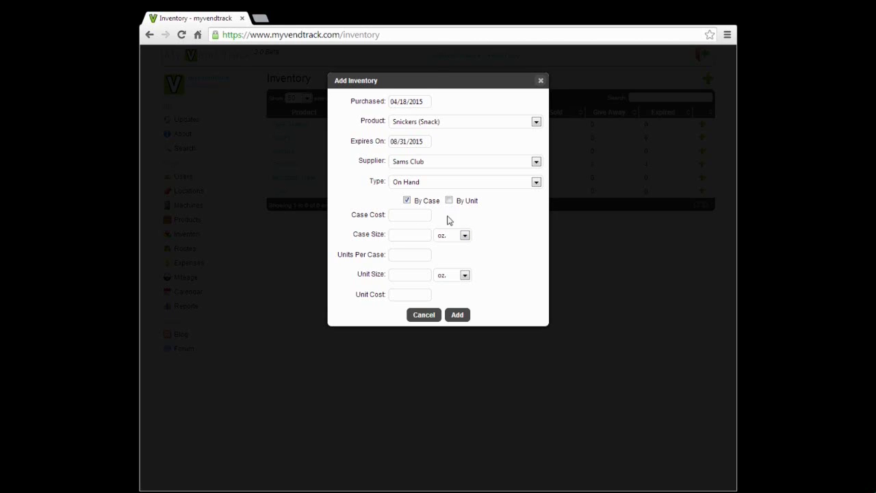
left_click(402, 215)
type("20")
left_click(415, 234)
type("100")
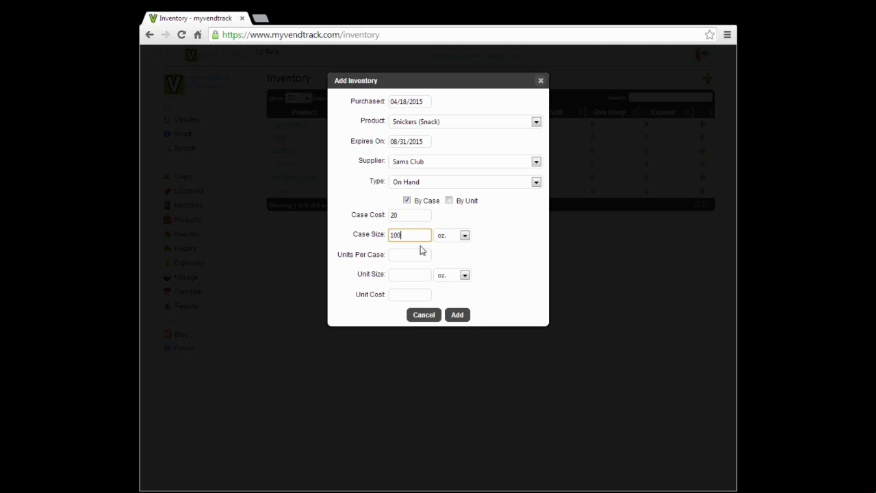
left_click(424, 253)
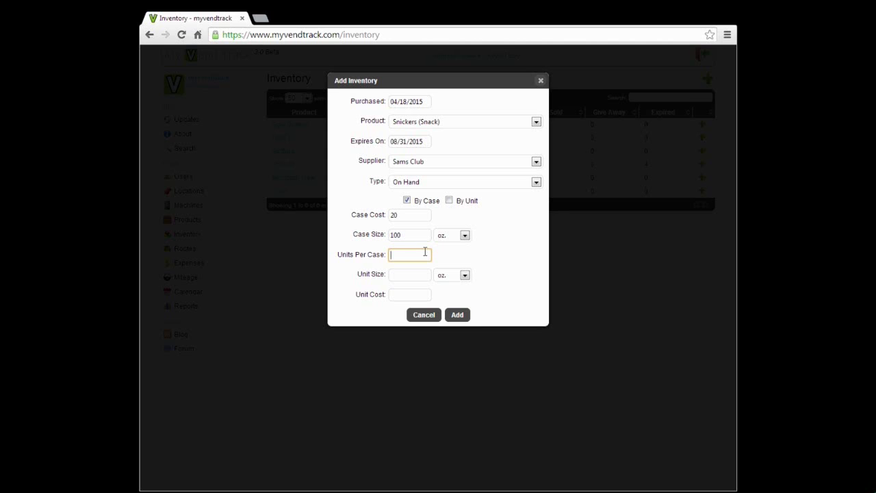
type("20")
left_click(457, 316)
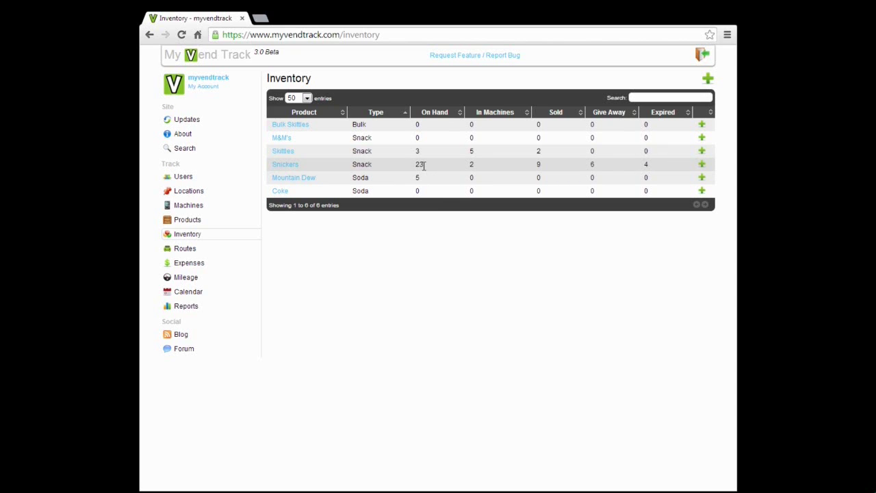
- Search the inventory for "snick" to check the Snickers stock, then clear the search text
left_click(681, 97)
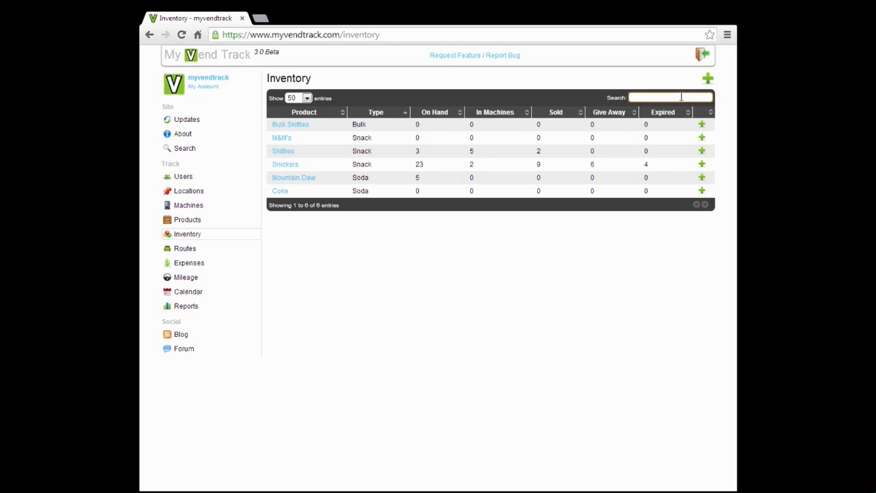
type("snick")
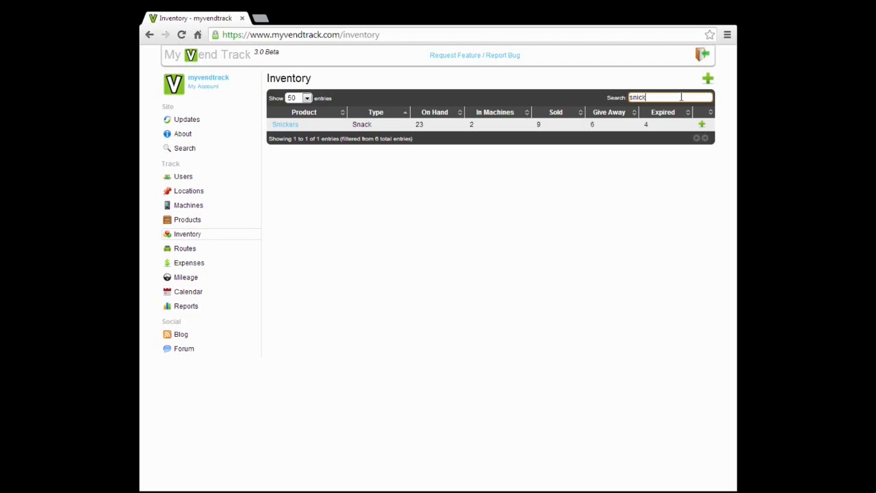
key("BackSpace")
key("BackSpace")
key("BackSpace")
key("BackSpace")
key("BackSpace")
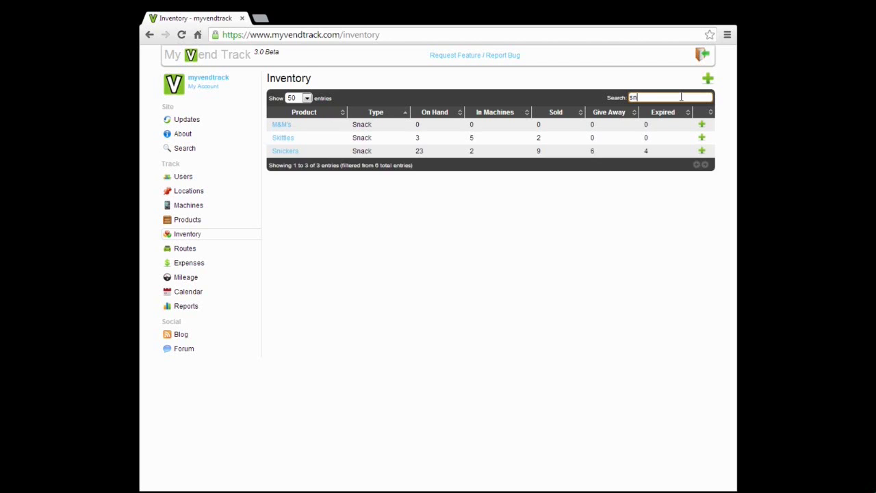